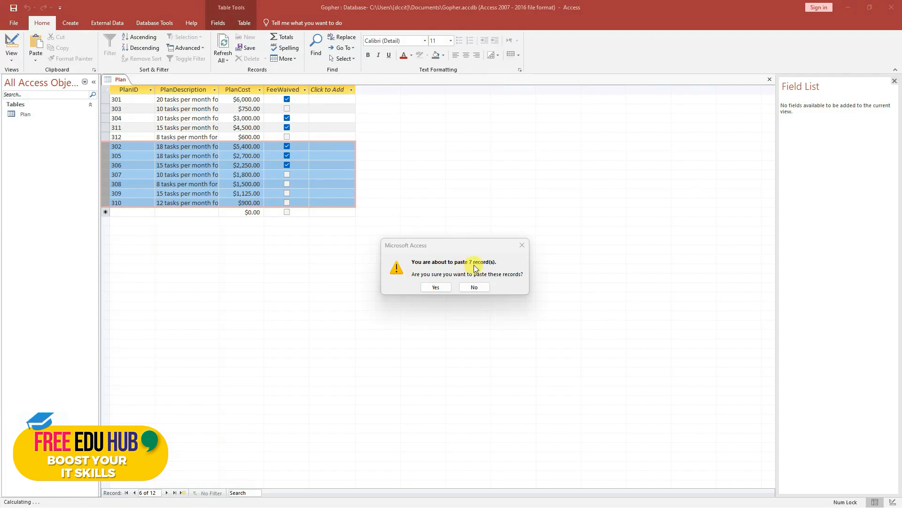
# - Confirm pasting the copied records into the Plan table and widen the PlanDescription column to fit its text
pyautogui.click(438, 287)
pyautogui.click(208, 196)
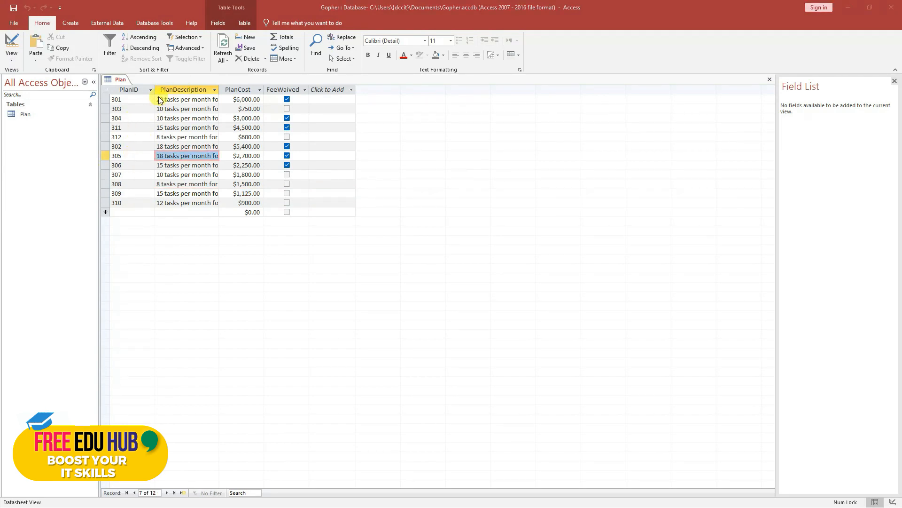
pyautogui.click(216, 91)
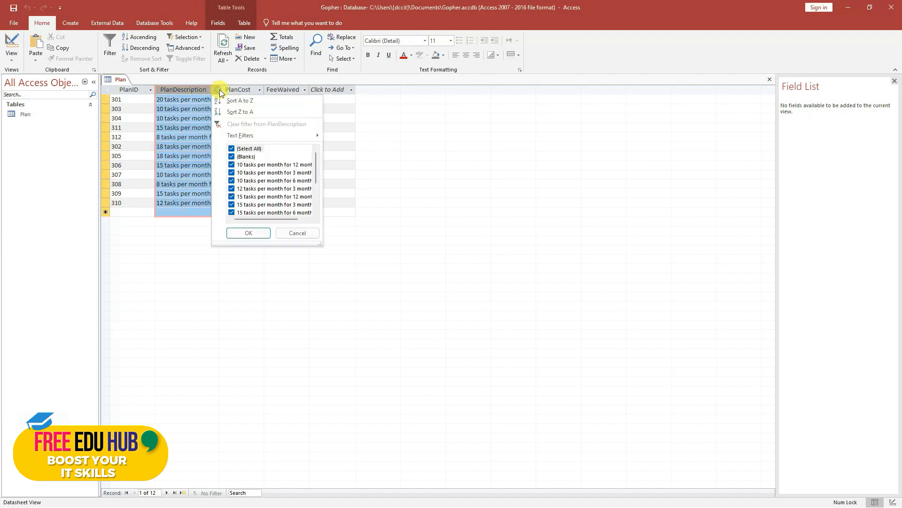
pyautogui.click(220, 90)
pyautogui.moveTo(219, 89); pyautogui.dragTo(246, 87)
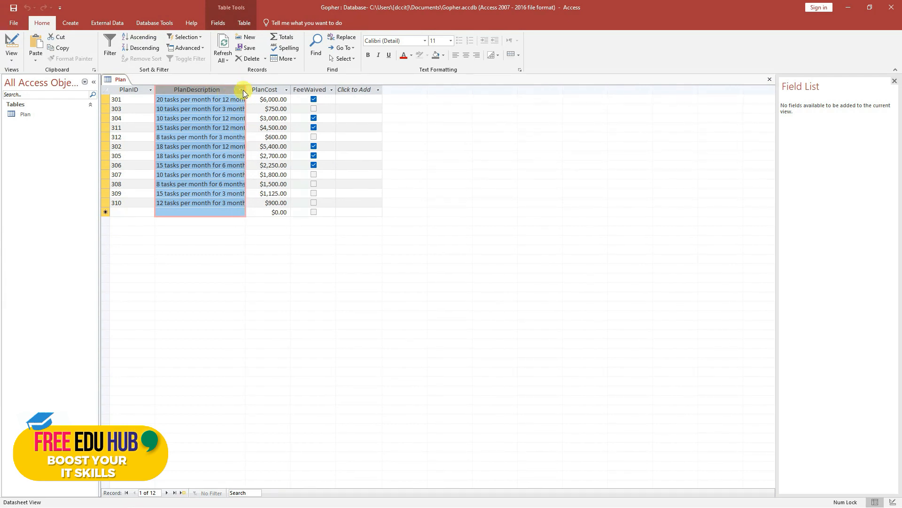
pyautogui.doubleClick(246, 87)
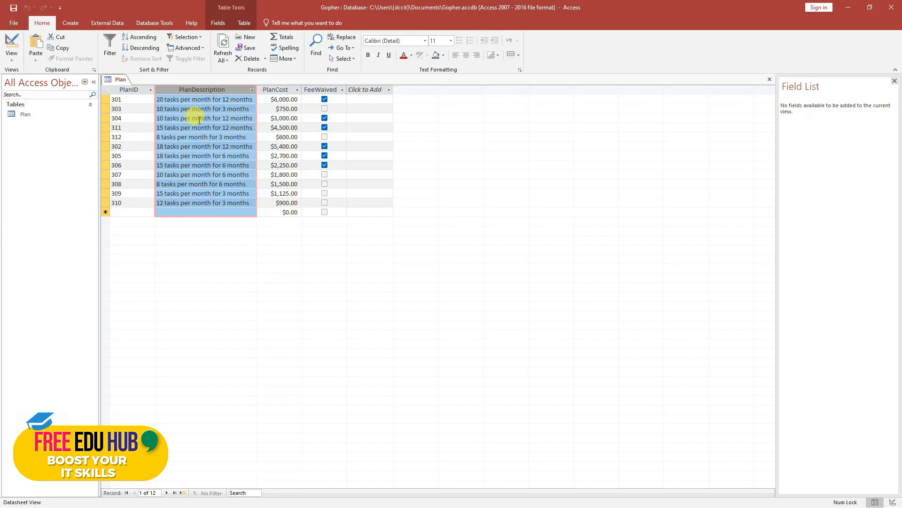
pyautogui.click(196, 163)
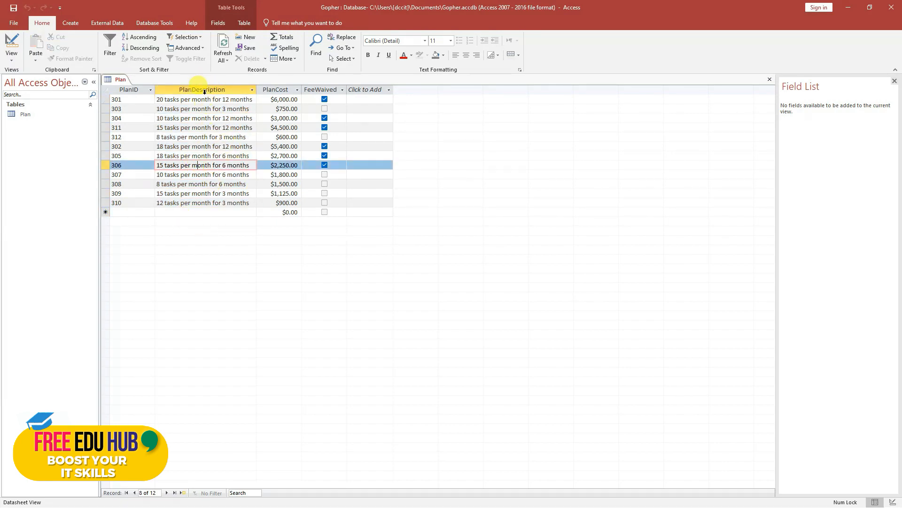
pyautogui.click(203, 184)
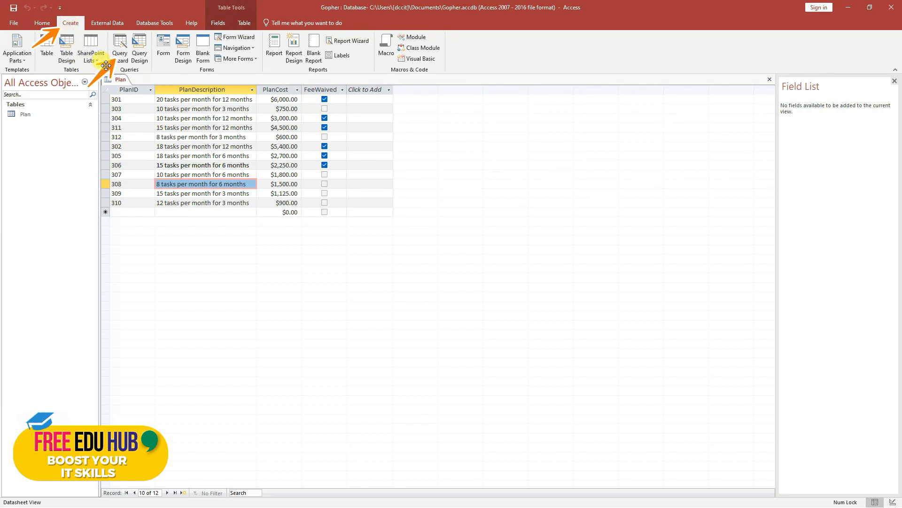
# - Start a simple query with the wizard, adding PlanID, PlanDescription and PlanCost from the Plan table
pyautogui.click(121, 43)
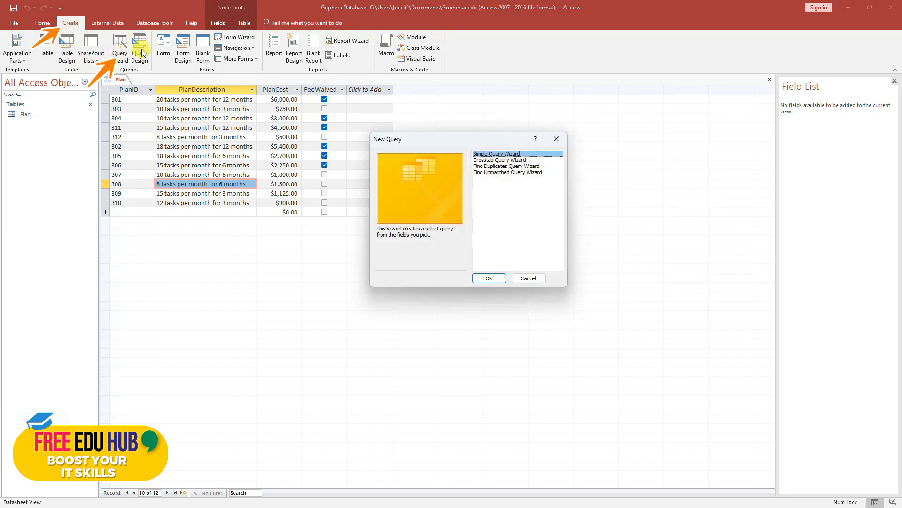
pyautogui.moveTo(475, 136); pyautogui.dragTo(337, 116)
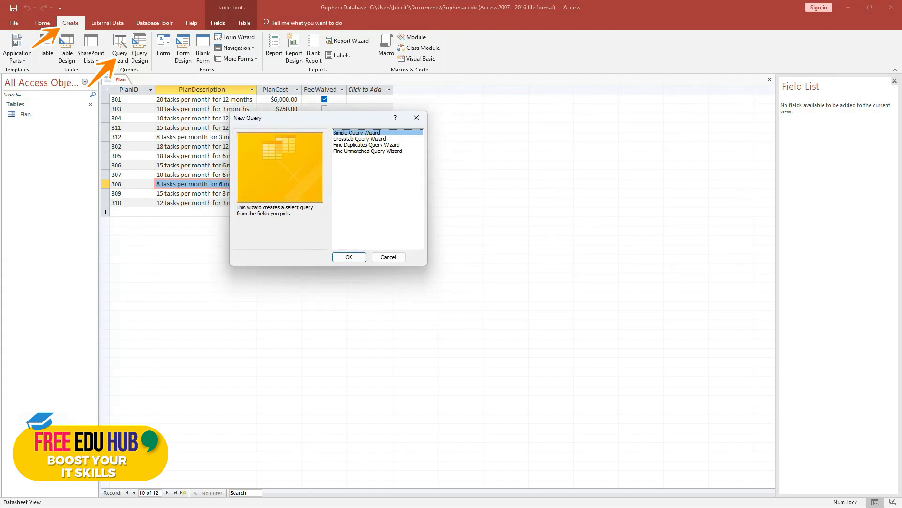
pyautogui.click(362, 257)
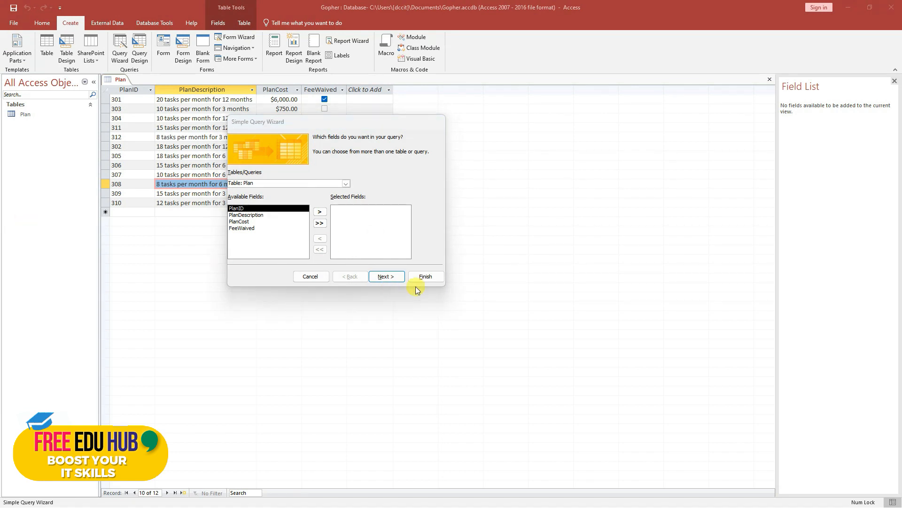
pyautogui.click(320, 212)
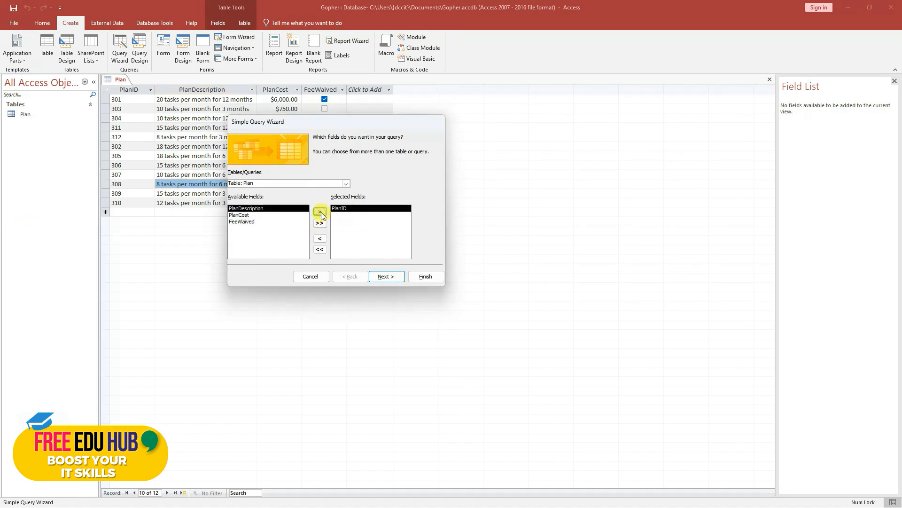
pyautogui.click(321, 213)
pyautogui.click(320, 213)
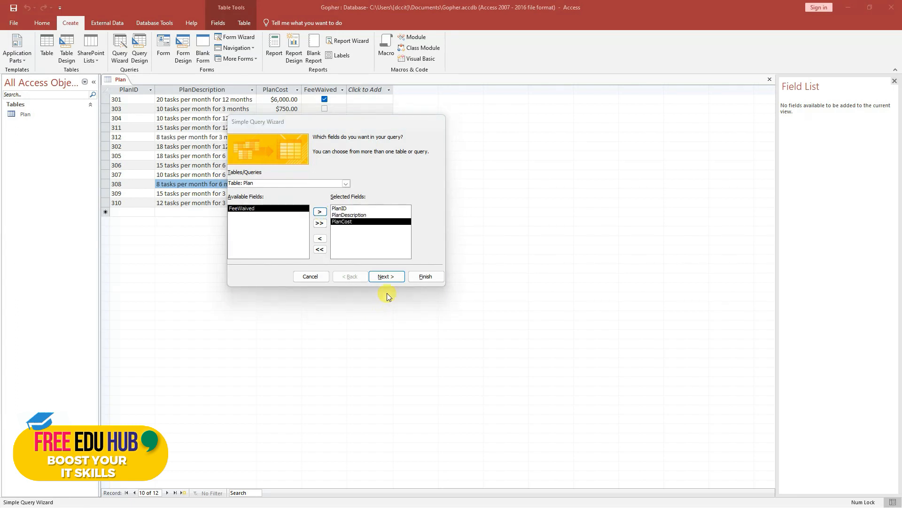
pyautogui.click(389, 276)
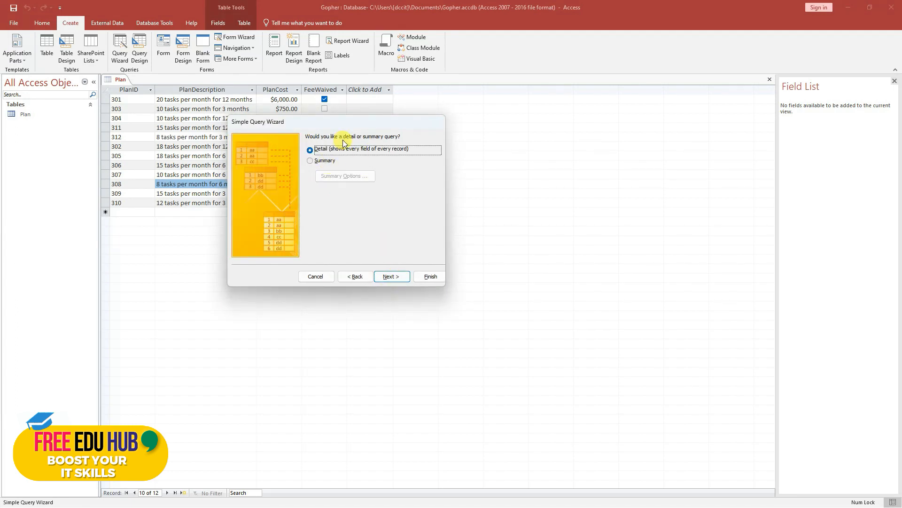
# - Keep it as a detail query, title it PlanData and finish the wizard so the query opens
pyautogui.click(387, 276)
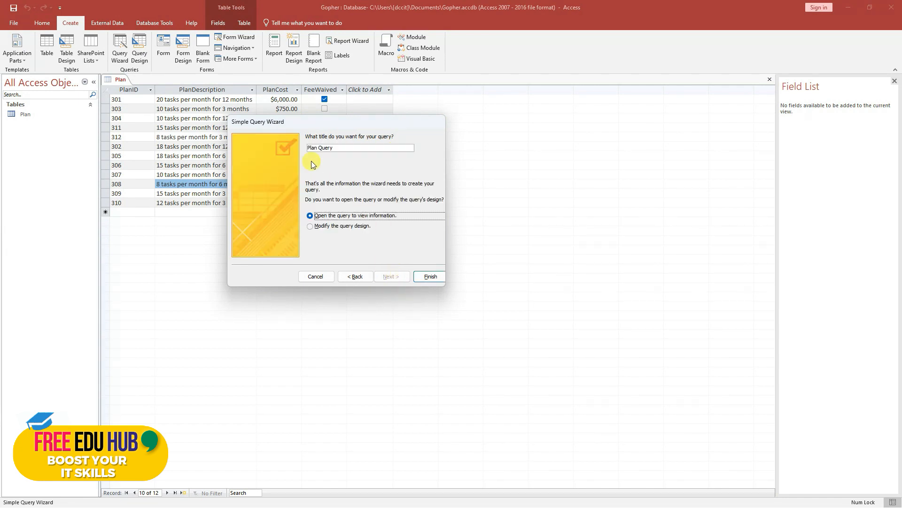
pyautogui.moveTo(334, 147); pyautogui.dragTo(307, 148)
pyautogui.write('PlanData')
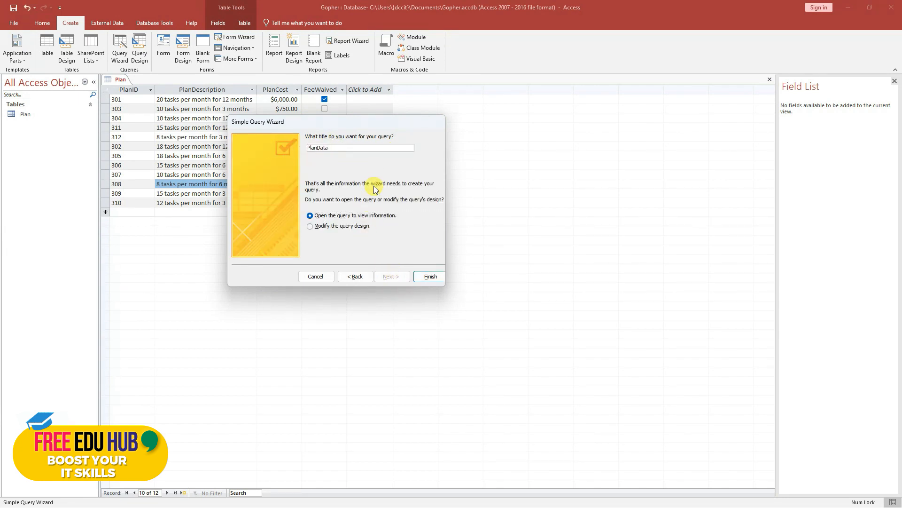
pyautogui.click(430, 281)
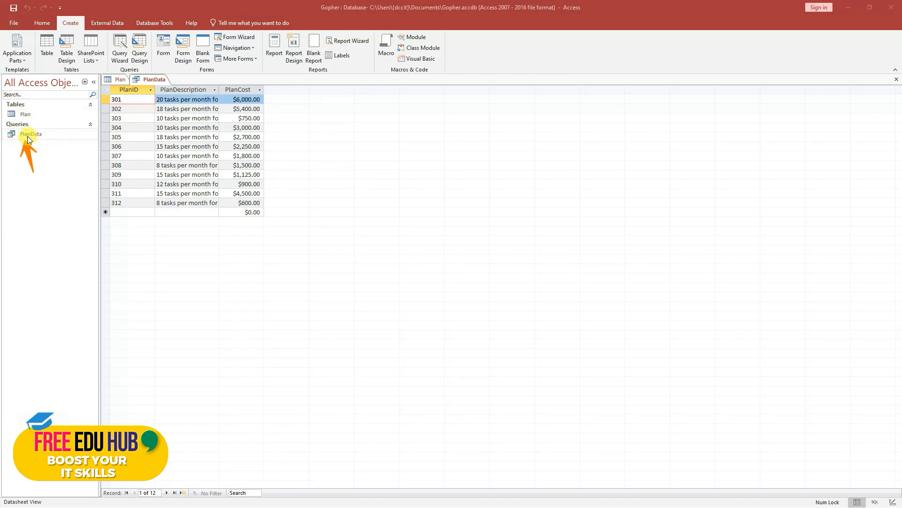
# - Compare the fields and records of the Plan table with those of the PlanData query
pyautogui.doubleClick(32, 135)
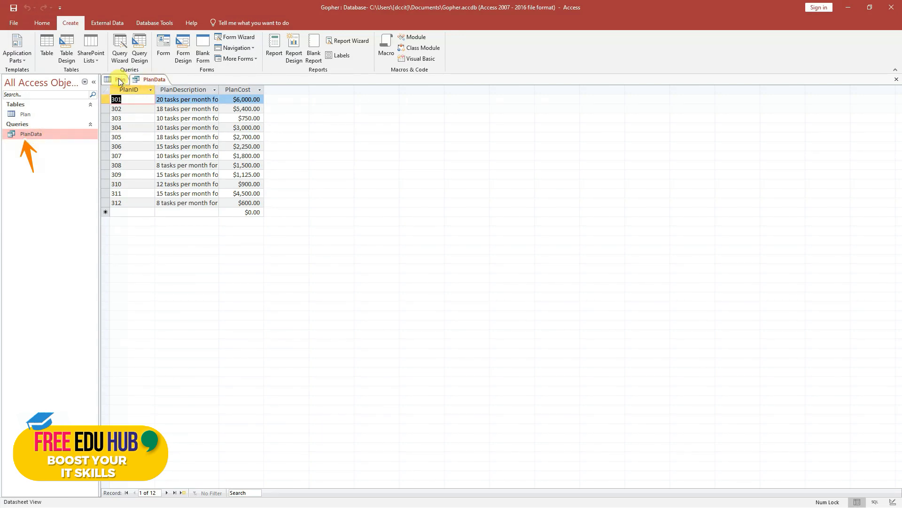
pyautogui.click(120, 80)
pyautogui.click(25, 114)
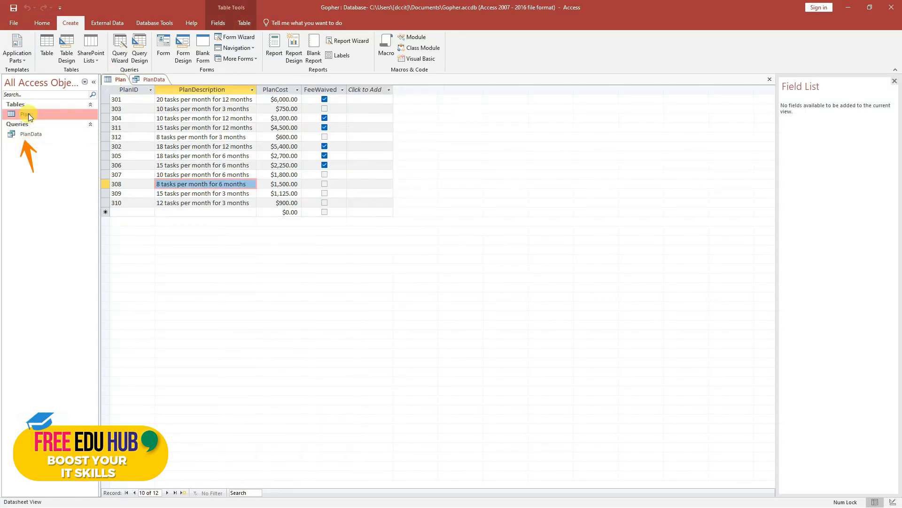
pyautogui.click(125, 78)
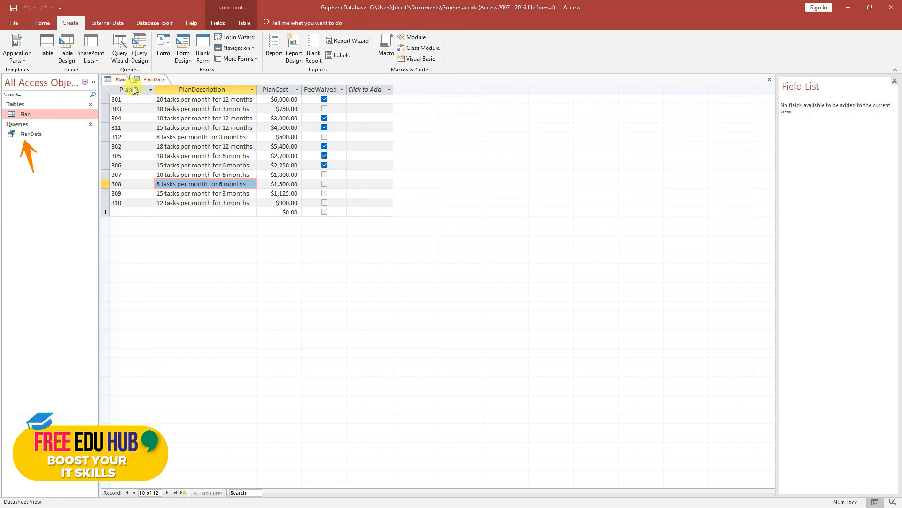
pyautogui.doubleClick(31, 134)
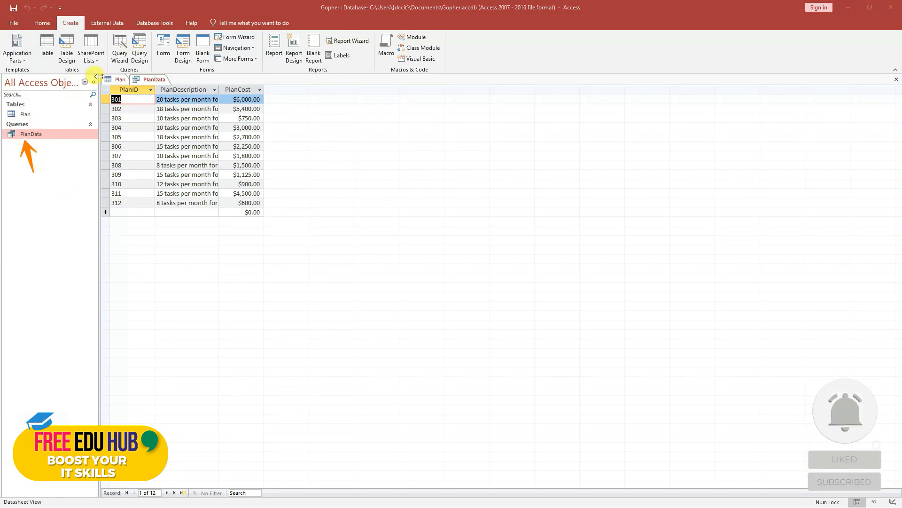
pyautogui.click(123, 81)
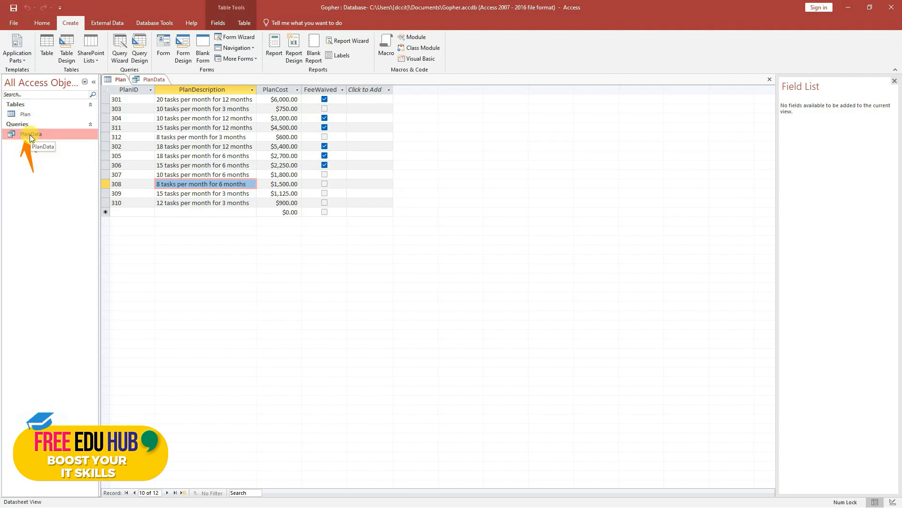
# - Return to the PlanData query and widen its PlanDescription column to fit the text
pyautogui.doubleClick(29, 134)
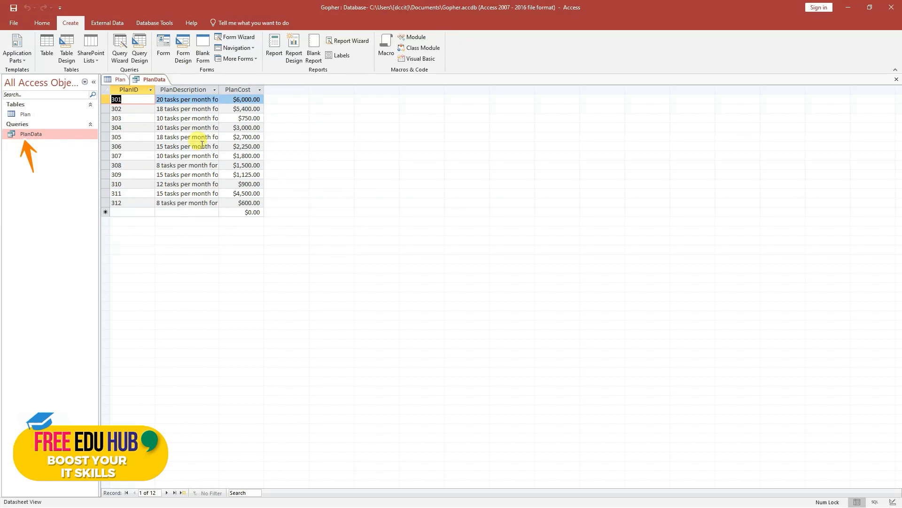
pyautogui.doubleClick(220, 89)
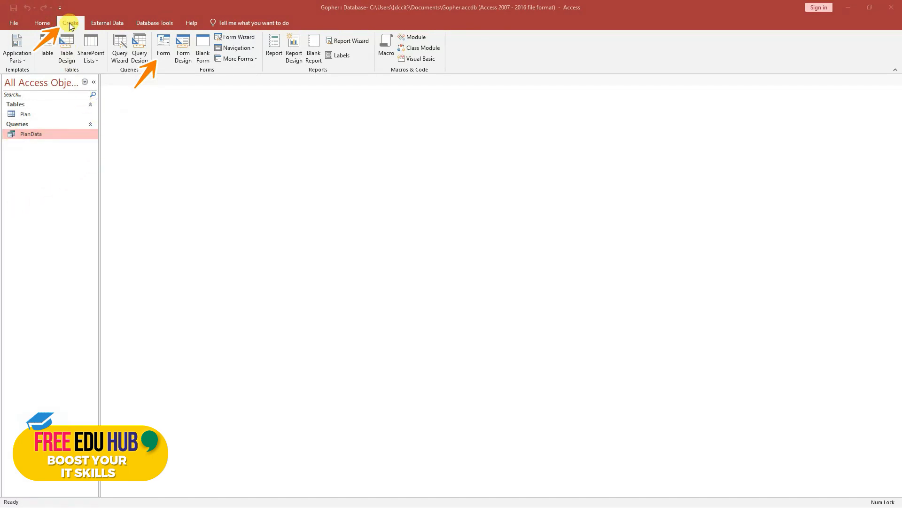
# - Create a form based on the PlanData query and save it as PlanInfo
pyautogui.click(163, 48)
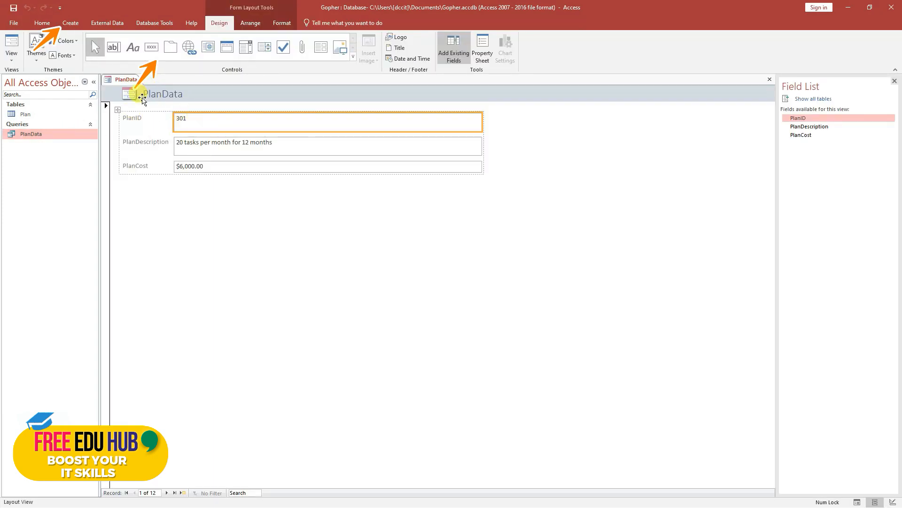
pyautogui.rightClick(123, 80)
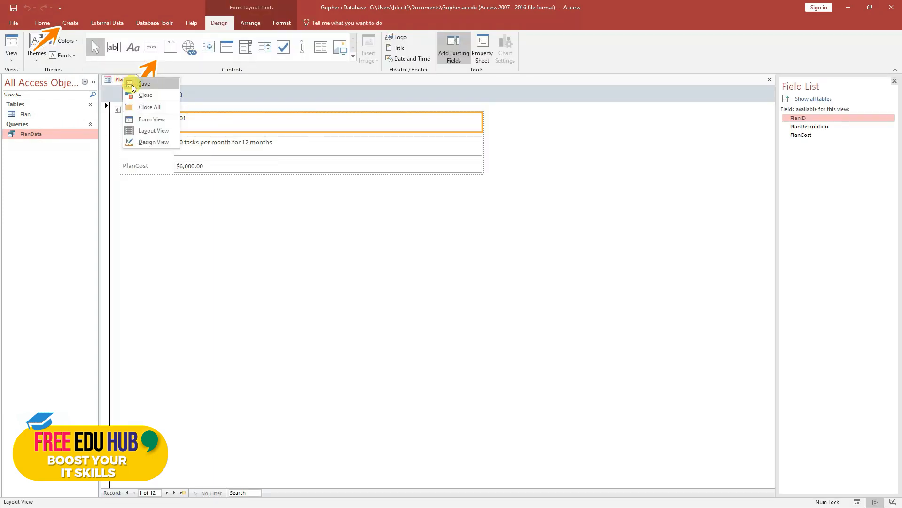
pyautogui.click(133, 94)
pyautogui.write('PlanInfo')
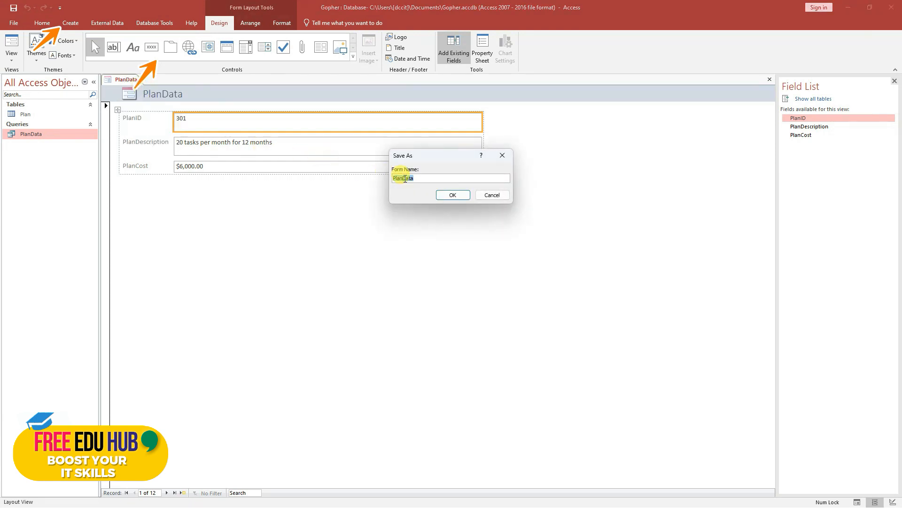
pyautogui.click(453, 195)
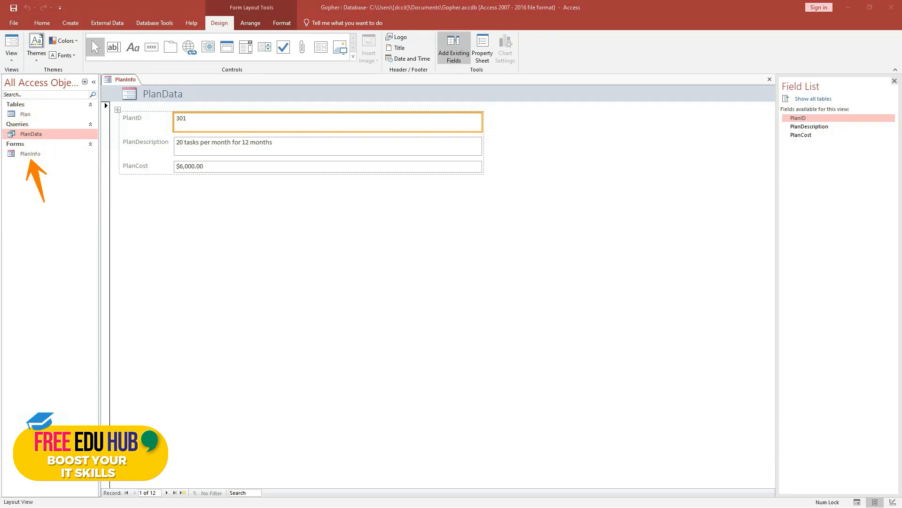
# - Open the Plan table, the PlanData query and the PlanInfo form to review them
pyautogui.doubleClick(25, 114)
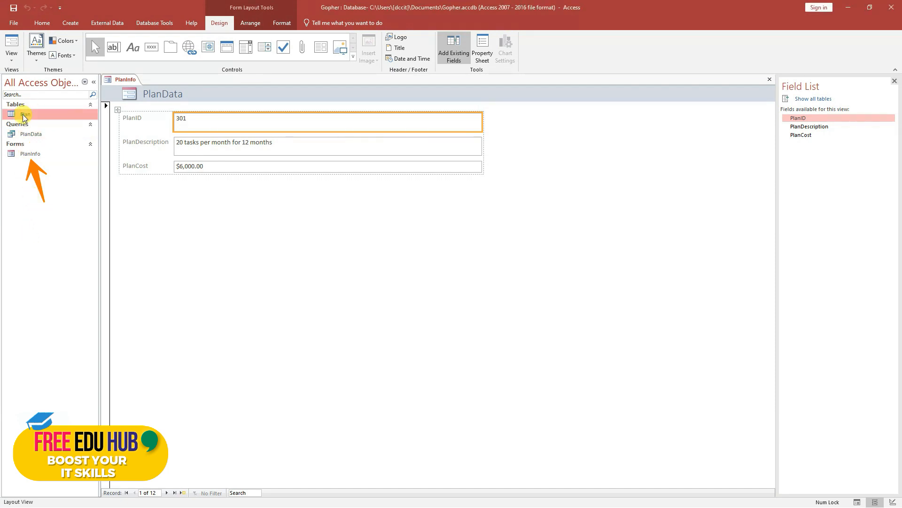
pyautogui.doubleClick(40, 134)
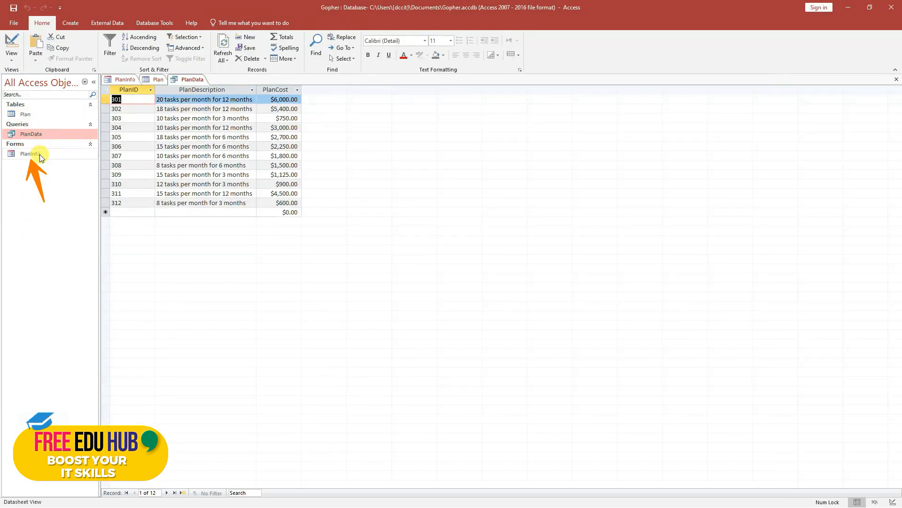
pyautogui.doubleClick(39, 154)
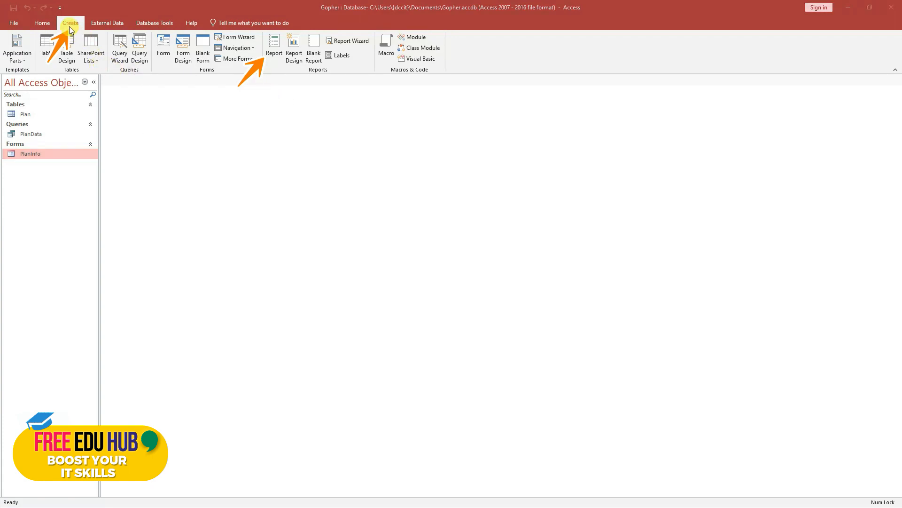
# - Create a report based on the PlanInfo form and display it in Report View
pyautogui.click(275, 47)
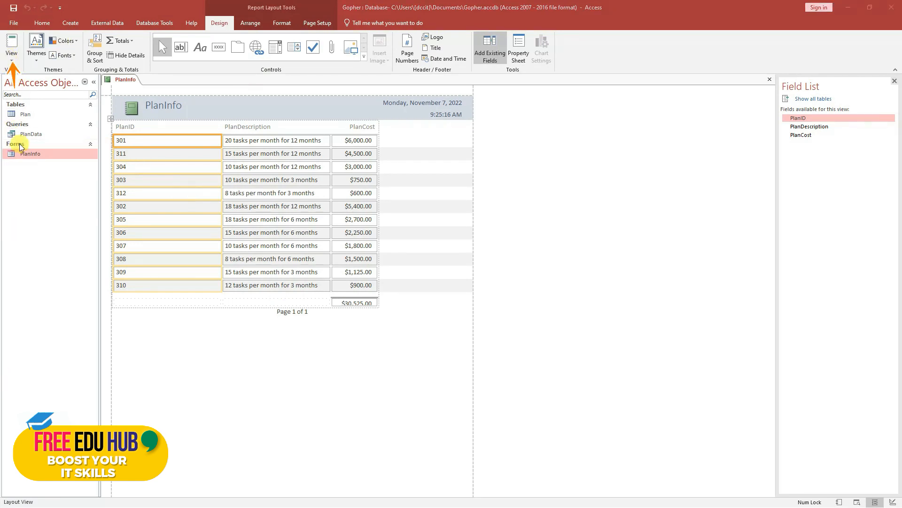
pyautogui.click(16, 61)
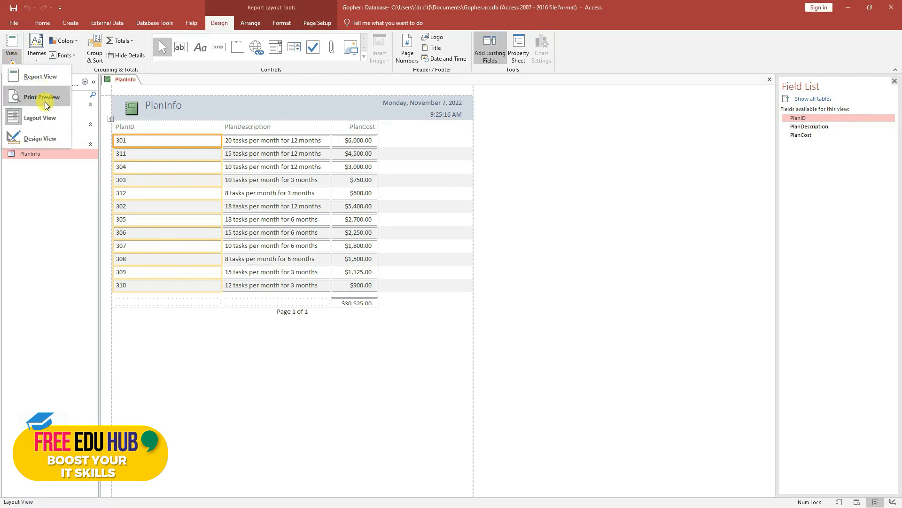
pyautogui.click(42, 77)
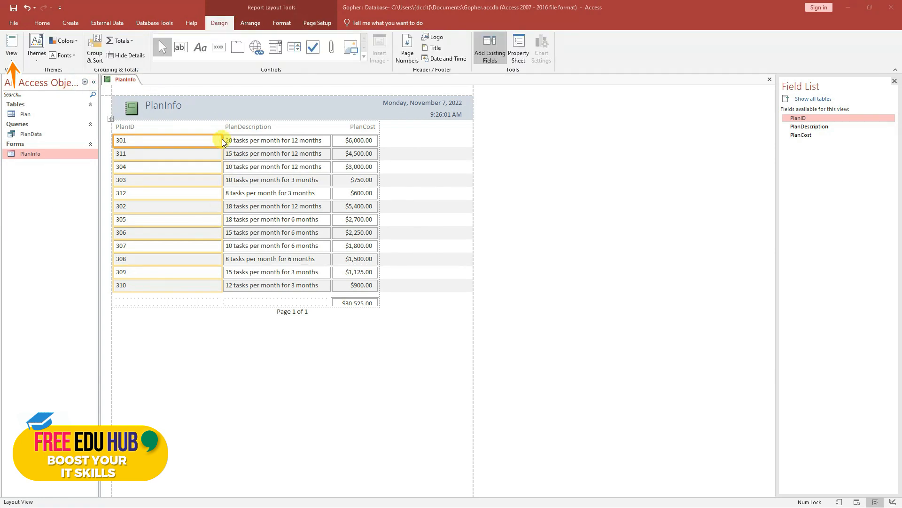
# - Narrow the report's PlanID and PlanDescription columns in Layout View so they fit their contents
pyautogui.click(224, 137)
pyautogui.moveTo(224, 137); pyautogui.dragTo(154, 132)
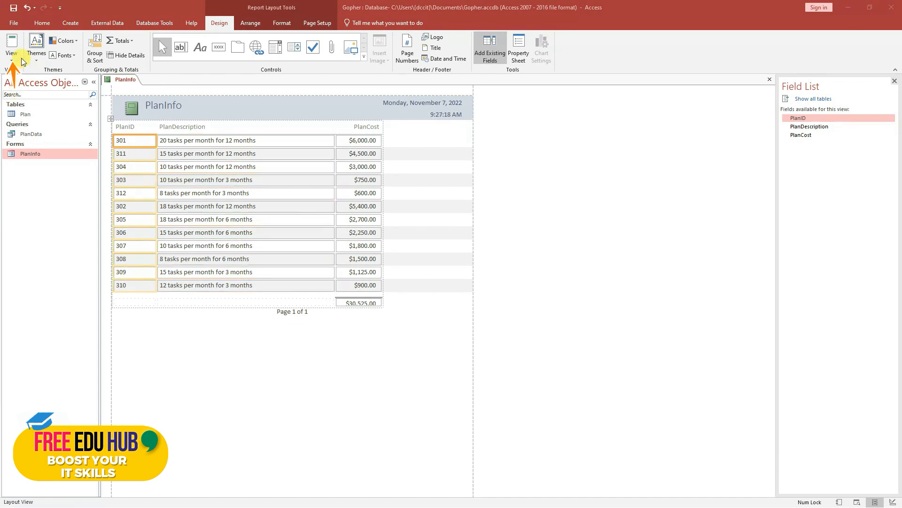
pyautogui.click(10, 57)
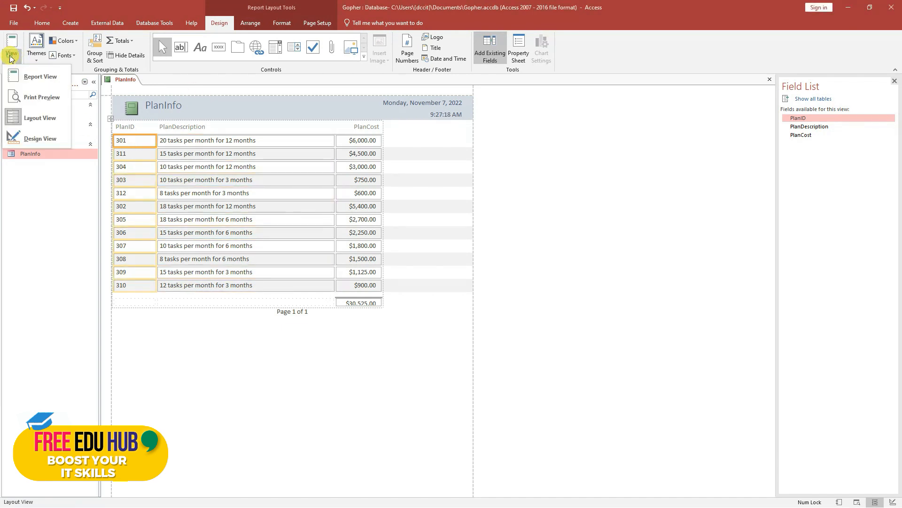
pyautogui.click(36, 117)
pyautogui.moveTo(157, 143); pyautogui.dragTo(150, 142)
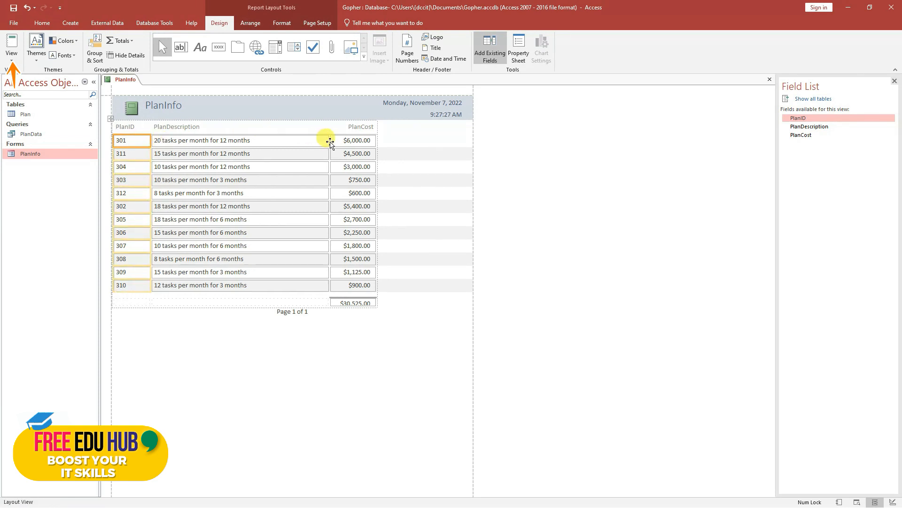
pyautogui.click(313, 140)
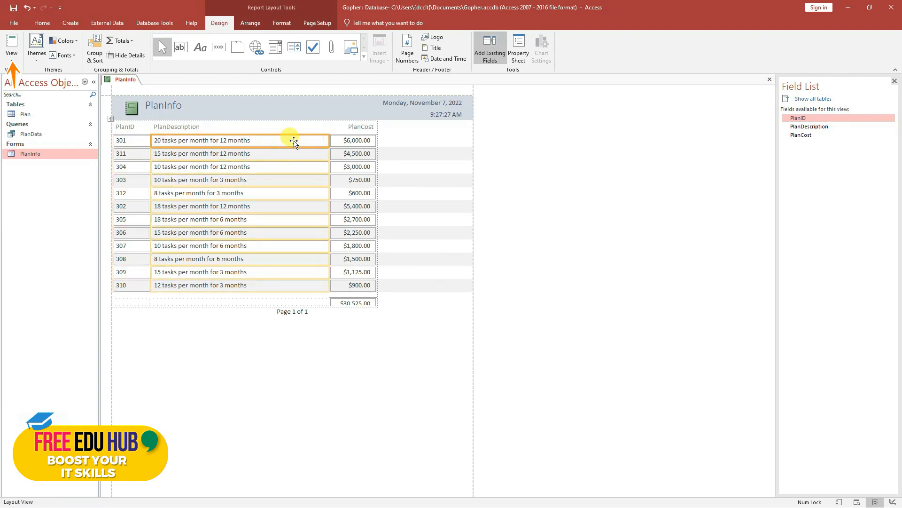
pyautogui.moveTo(328, 140); pyautogui.dragTo(269, 145)
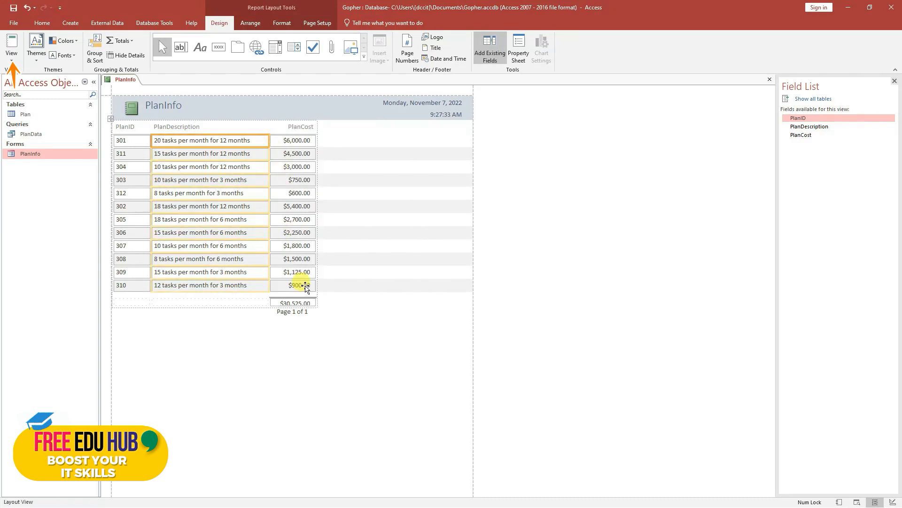
# - Enlarge the PlanCost total box so the whole amount fits, and show the report in Print Preview
pyautogui.click(302, 304)
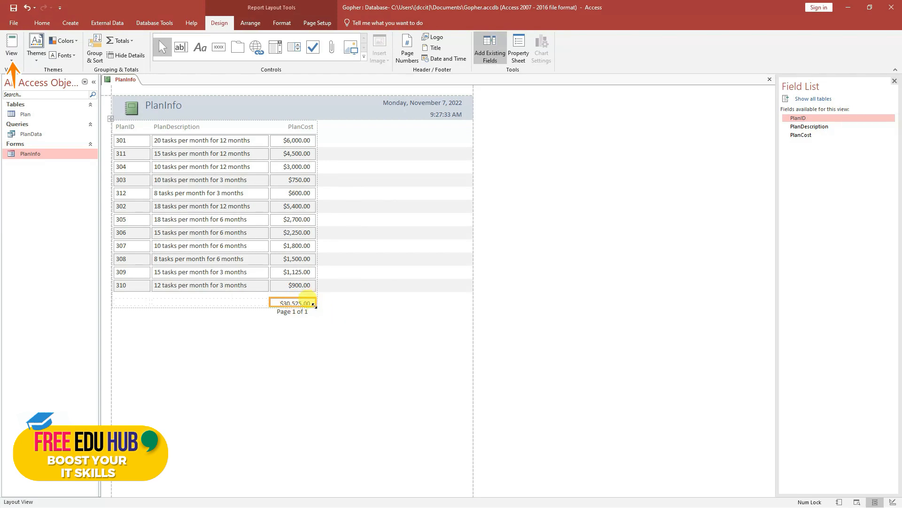
pyautogui.moveTo(314, 304); pyautogui.dragTo(328, 317)
pyautogui.moveTo(329, 319); pyautogui.dragTo(327, 311)
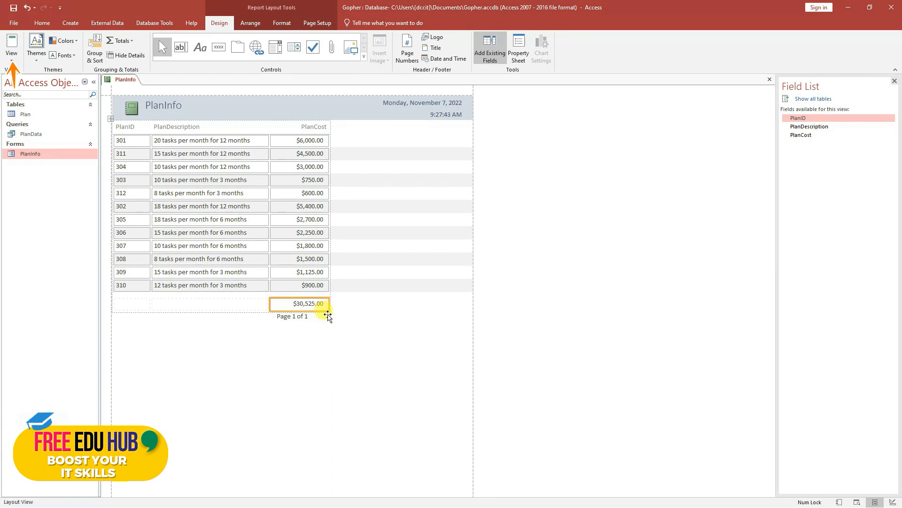
pyautogui.click(11, 57)
pyautogui.click(42, 98)
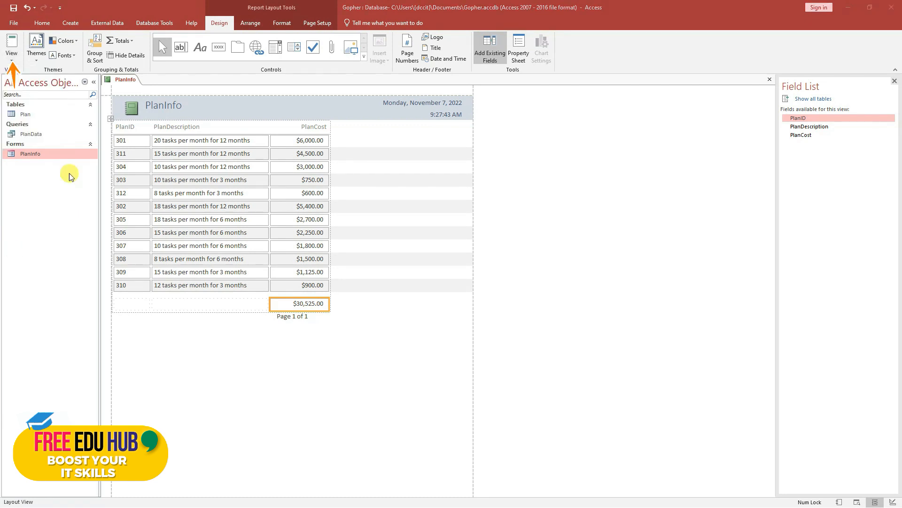